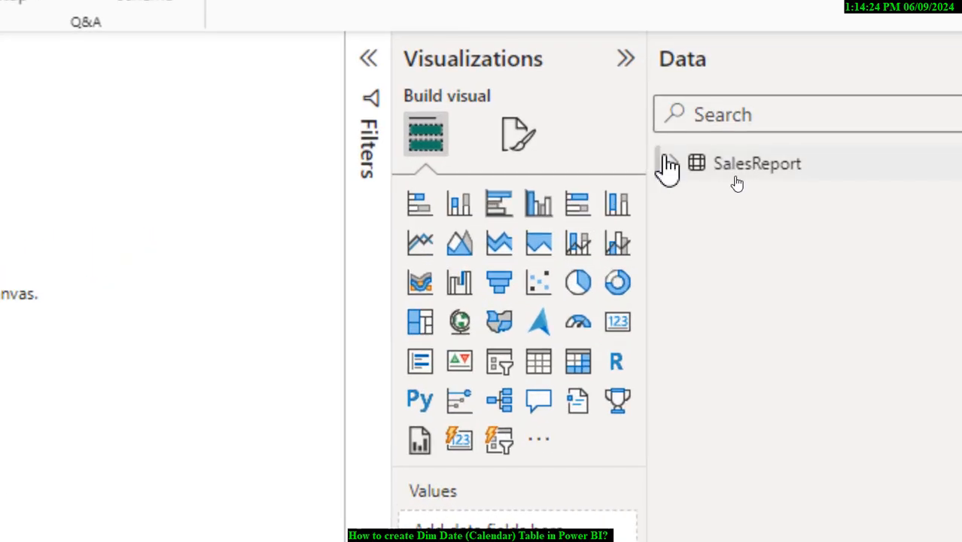
- Examine the SalesReport table's fields, including the Order Date and Ship Date hierarchies, and collapse the table again
{"action": "left_click", "coordinate": [672, 163]}
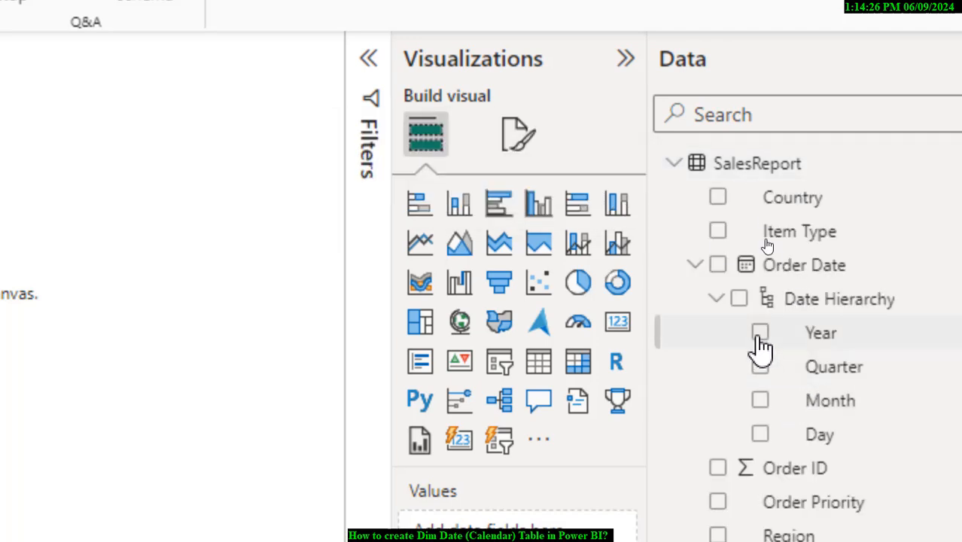
{"action": "left_click", "coordinate": [695, 266]}
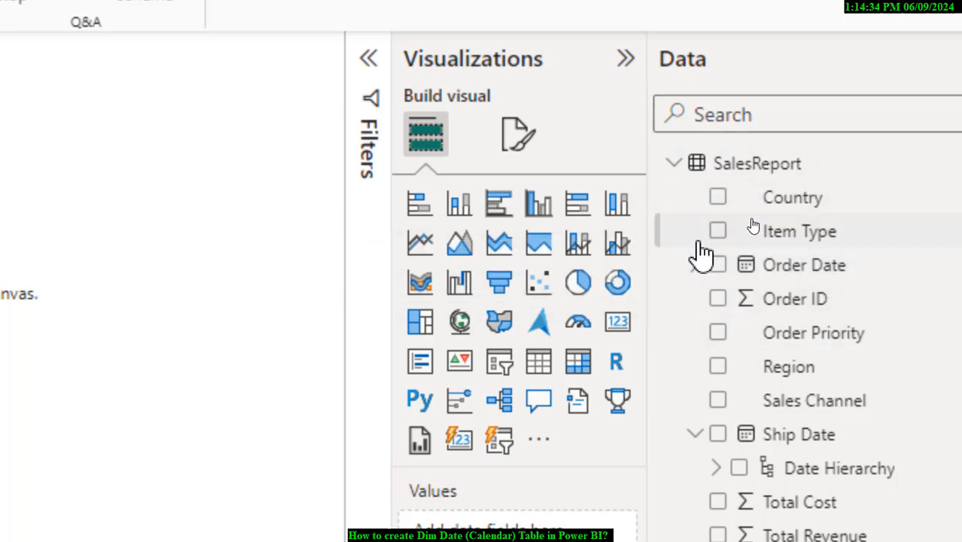
{"action": "left_click", "coordinate": [695, 265]}
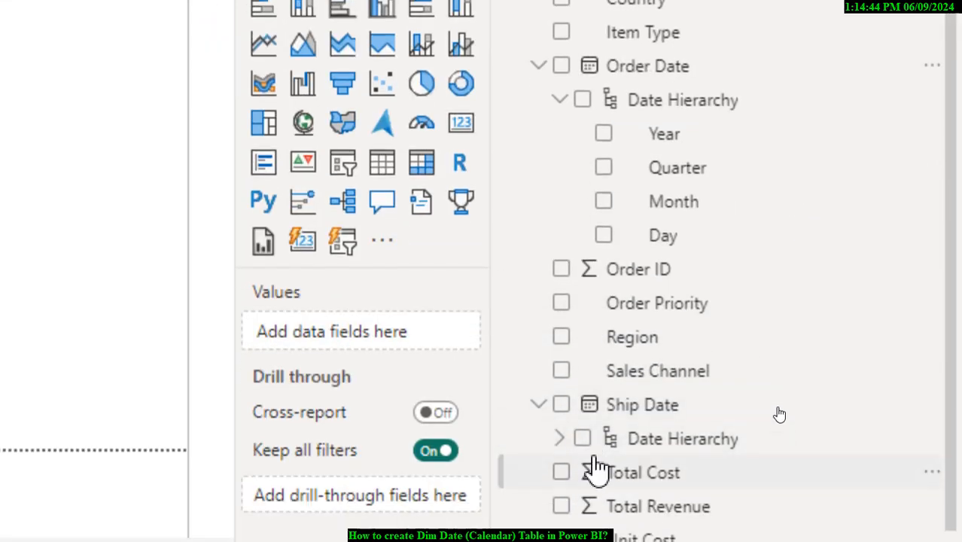
{"action": "left_click", "coordinate": [538, 406]}
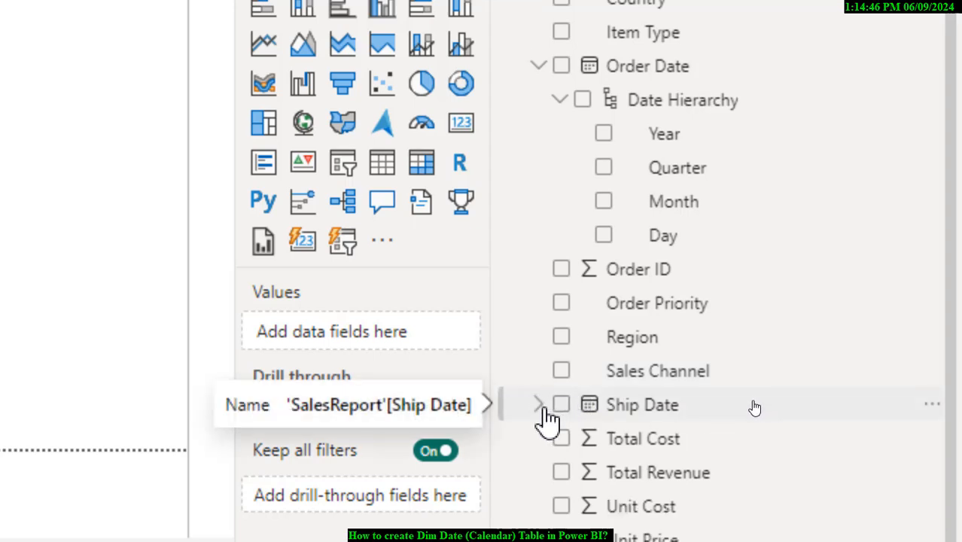
{"action": "left_click", "coordinate": [536, 407]}
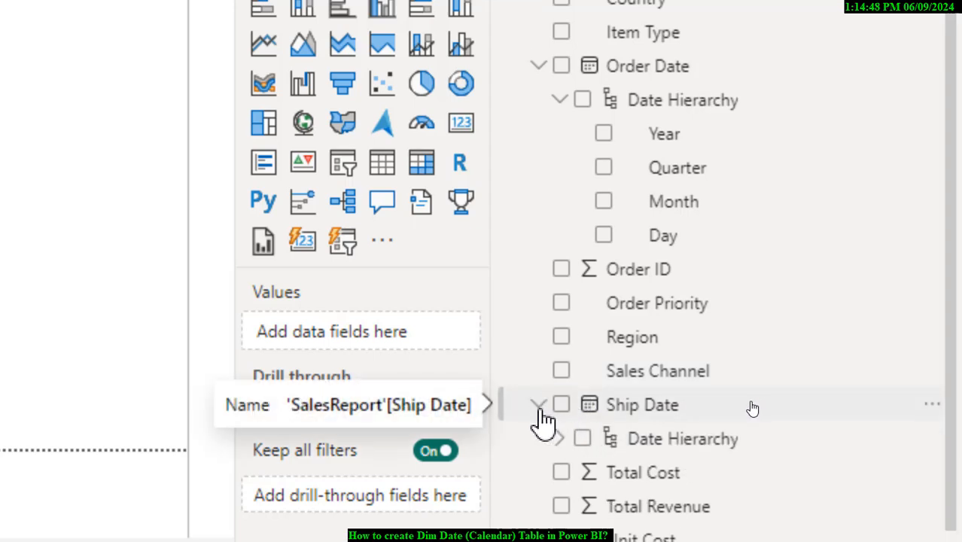
{"action": "left_click", "coordinate": [561, 443]}
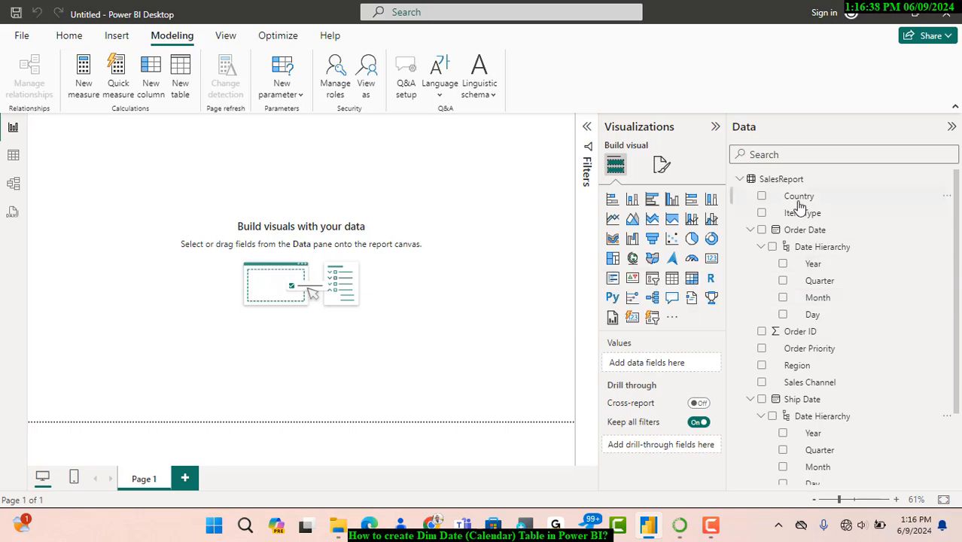
{"action": "left_click", "coordinate": [739, 180]}
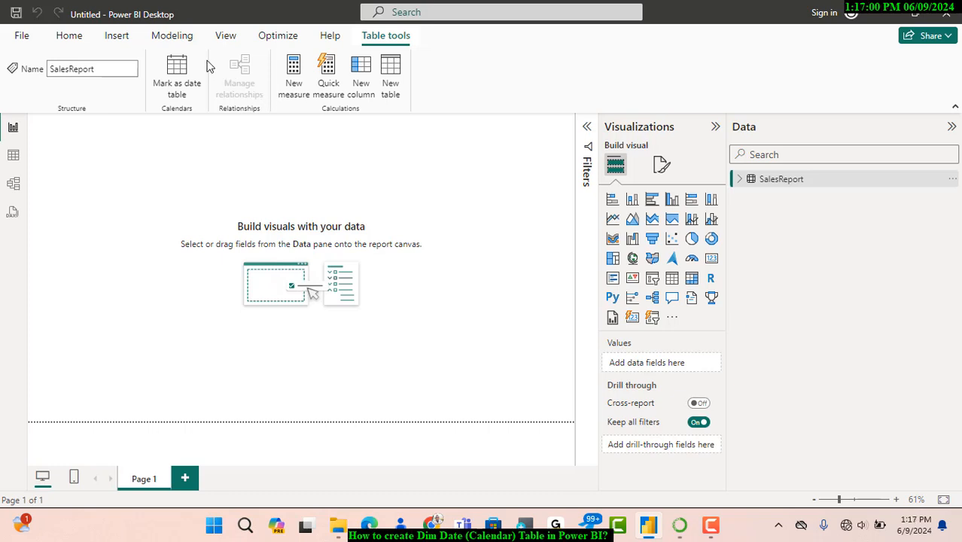
- Start a new calculated table and replace the default name in its formula with DimCalendar
{"action": "left_click", "coordinate": [179, 42]}
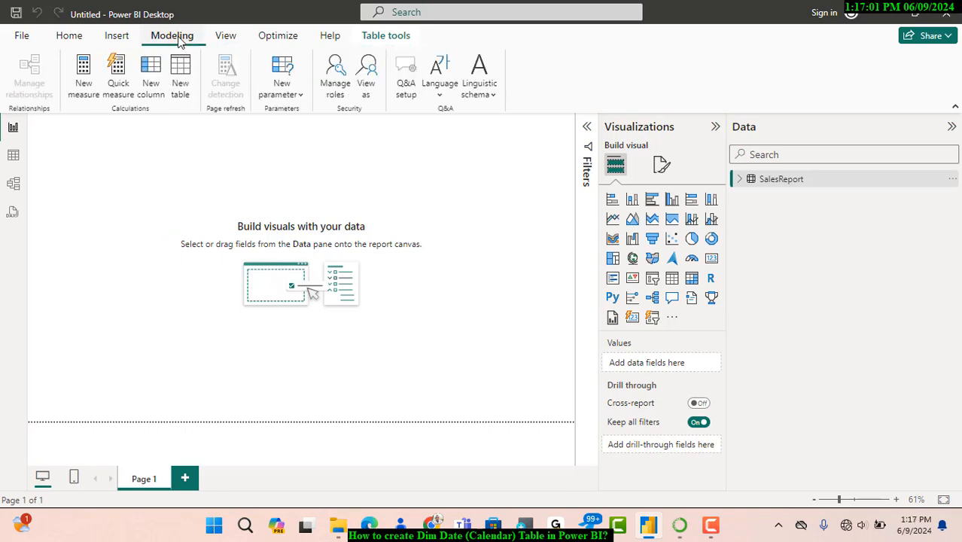
{"action": "left_click", "coordinate": [180, 84]}
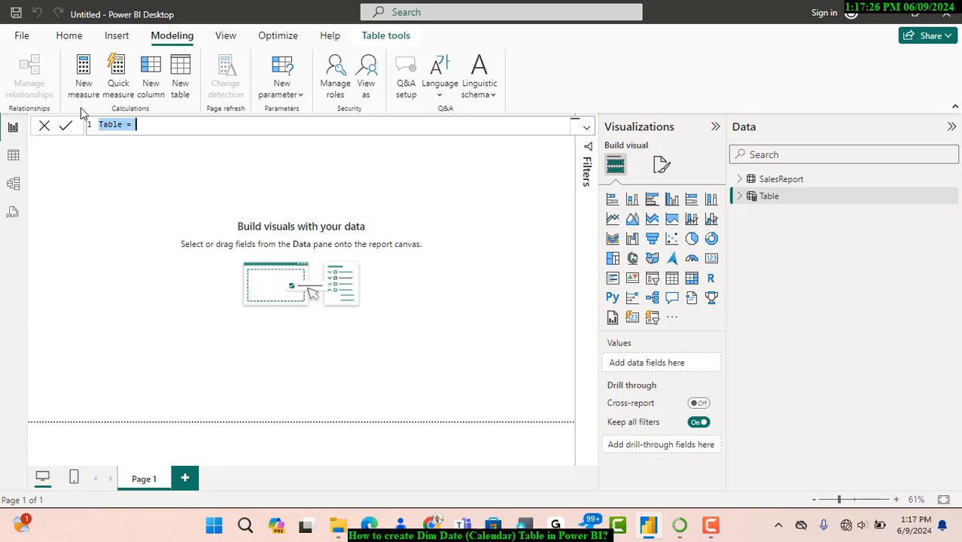
{"action": "key", "text": "BackSpace"}
{"action": "type", "text": "DimCalendar"}
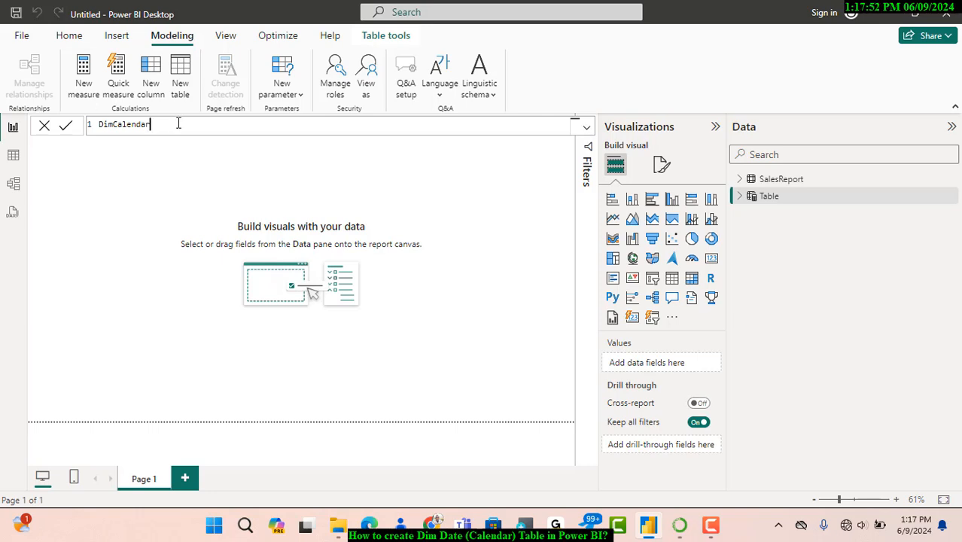
- Define DimCalendar with the CALENDARAUTO() function, without a fiscal year end month, and commit the formula
{"action": "type", "text": "cla"}
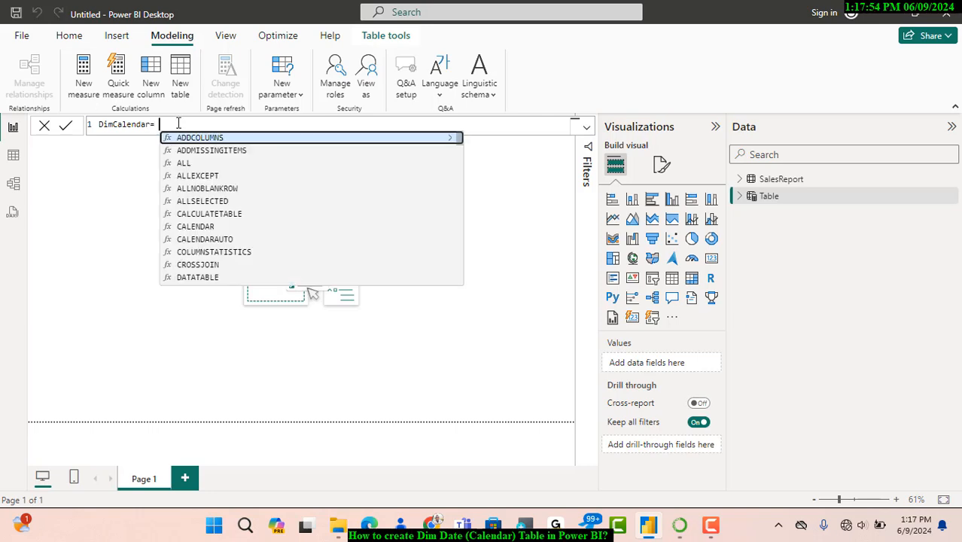
{"action": "key", "text": "BackSpace"}
{"action": "key", "text": "BackSpace"}
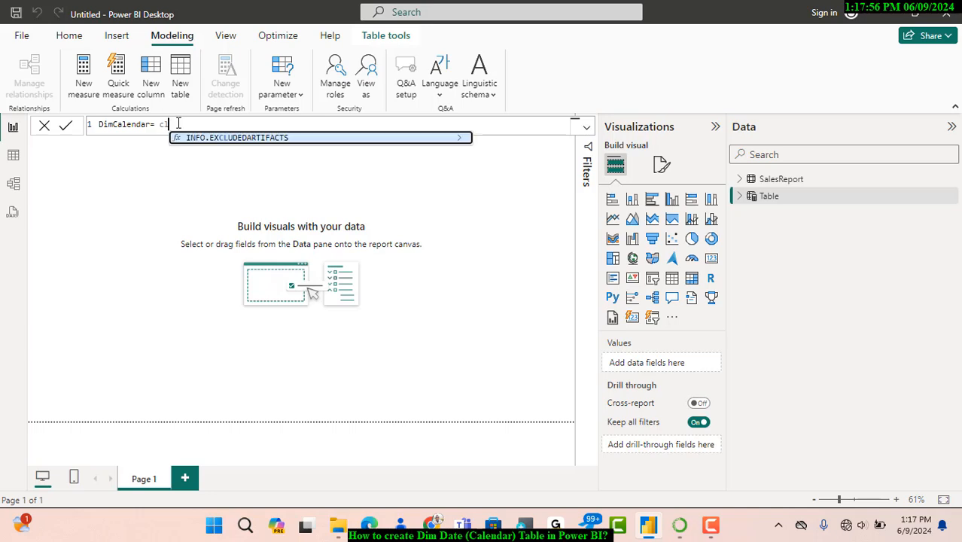
{"action": "type", "text": "al"}
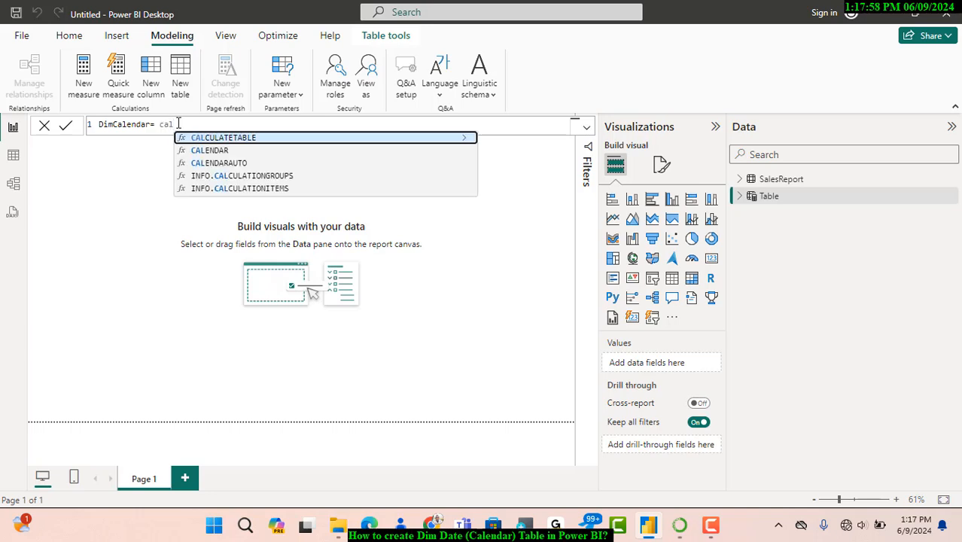
{"action": "type", "text": "end"}
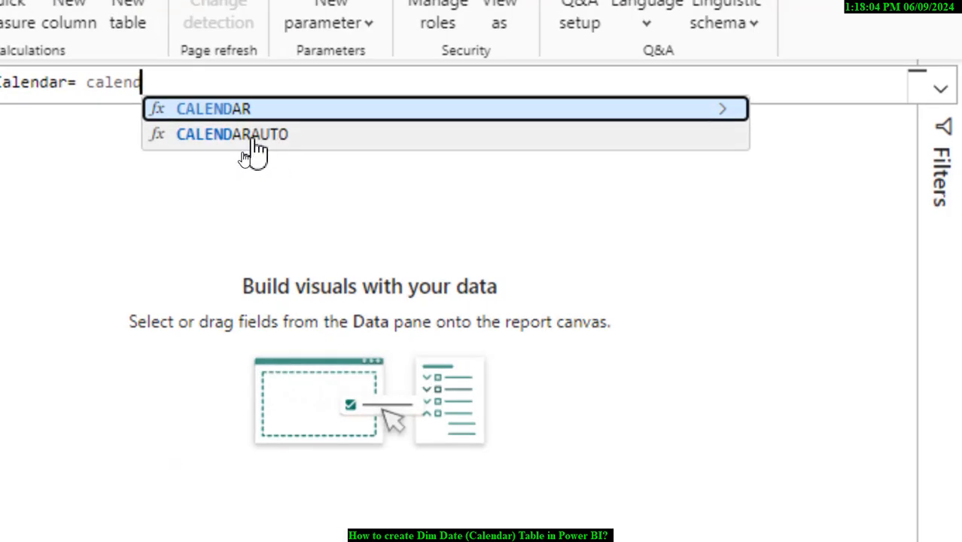
{"action": "left_click", "coordinate": [254, 143]}
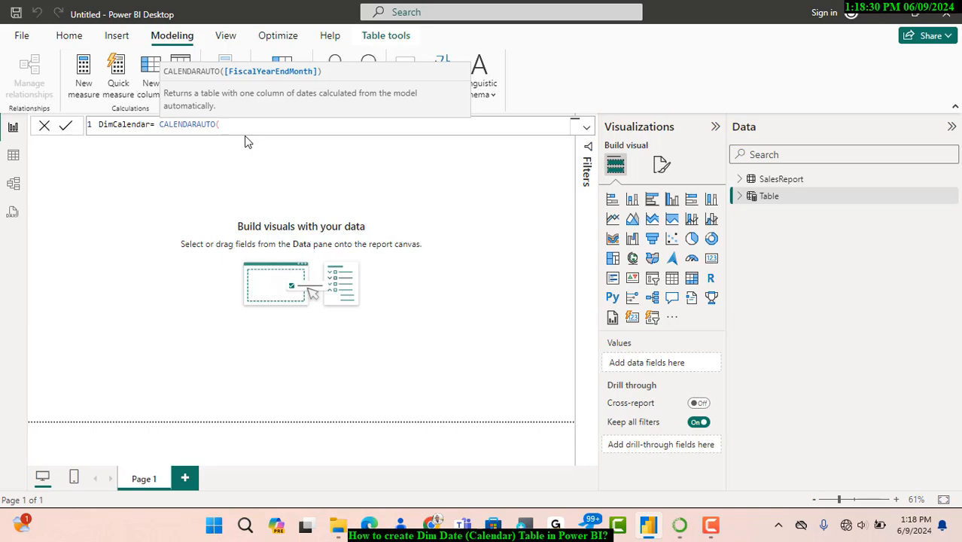
{"action": "type", "text": ")"}
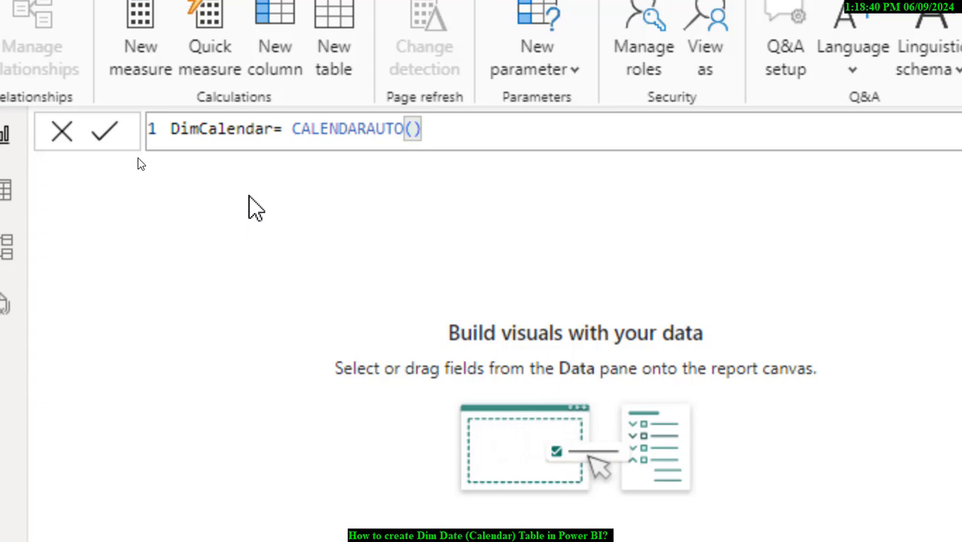
{"action": "left_click", "coordinate": [107, 132]}
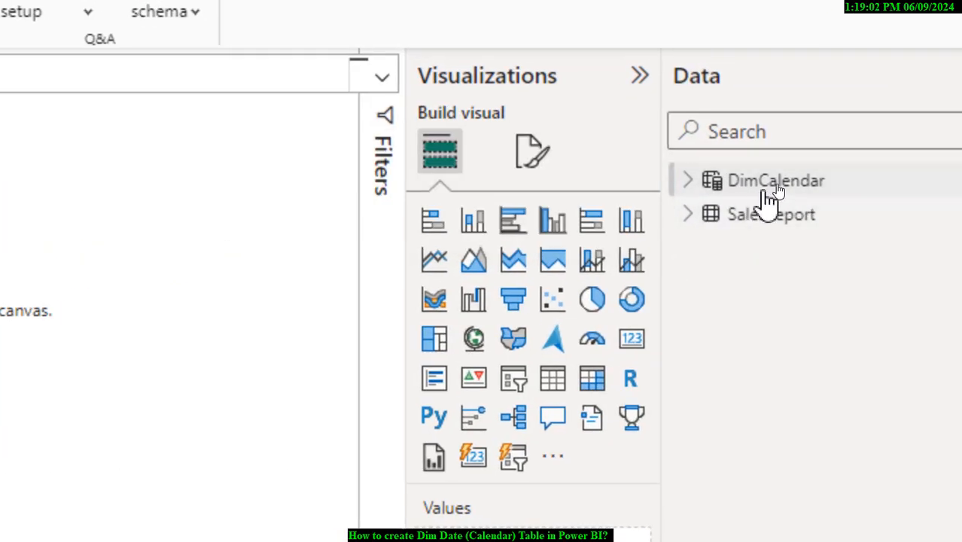
- Display the DimCalendar table's data in Table view and look over its Date column
{"action": "left_click", "coordinate": [762, 195]}
{"action": "mouse_move", "coordinate": [740, 199]}
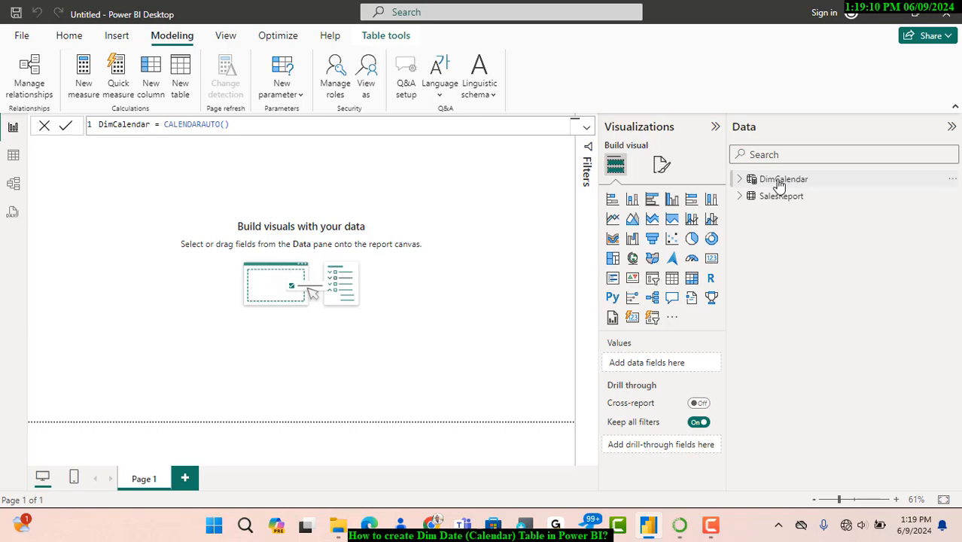
{"action": "mouse_move", "coordinate": [779, 185]}
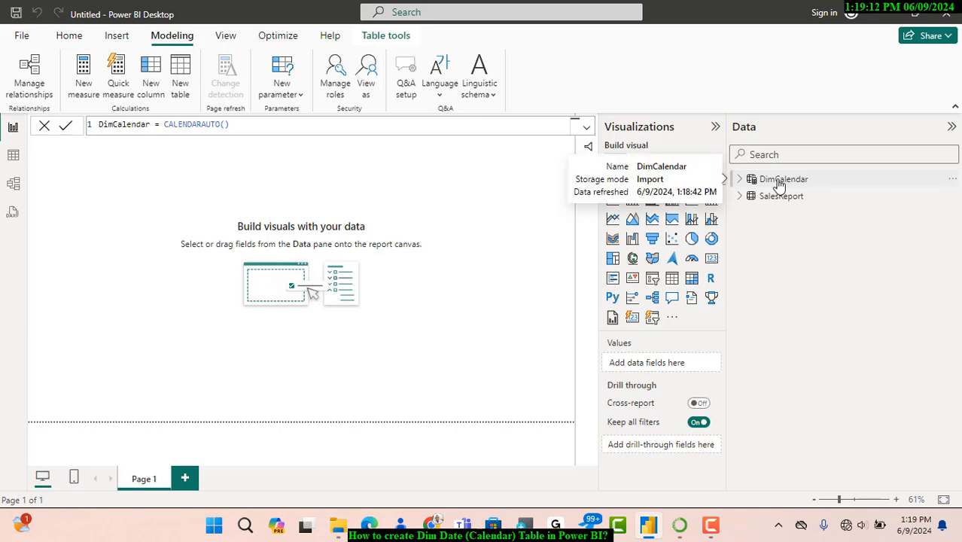
{"action": "left_click", "coordinate": [12, 156]}
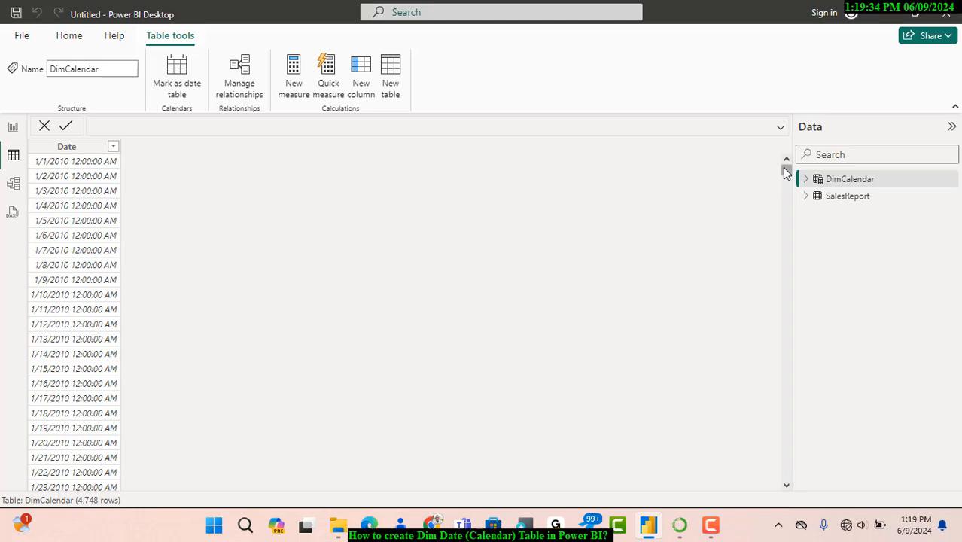
{"action": "left_click_drag", "start_coordinate": [786, 172], "coordinate": [789, 135]}
- Examine the year, quarter, month and day levels of DimCalendar's Date Hierarchy, collapse the table and look over its date rows
{"action": "left_click", "coordinate": [806, 179]}
{"action": "left_click", "coordinate": [817, 197]}
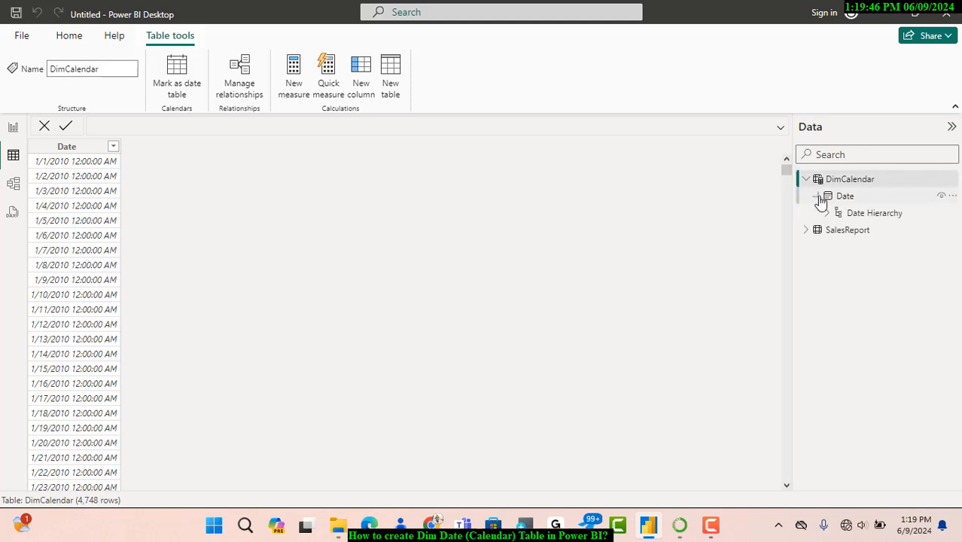
{"action": "left_click", "coordinate": [828, 214]}
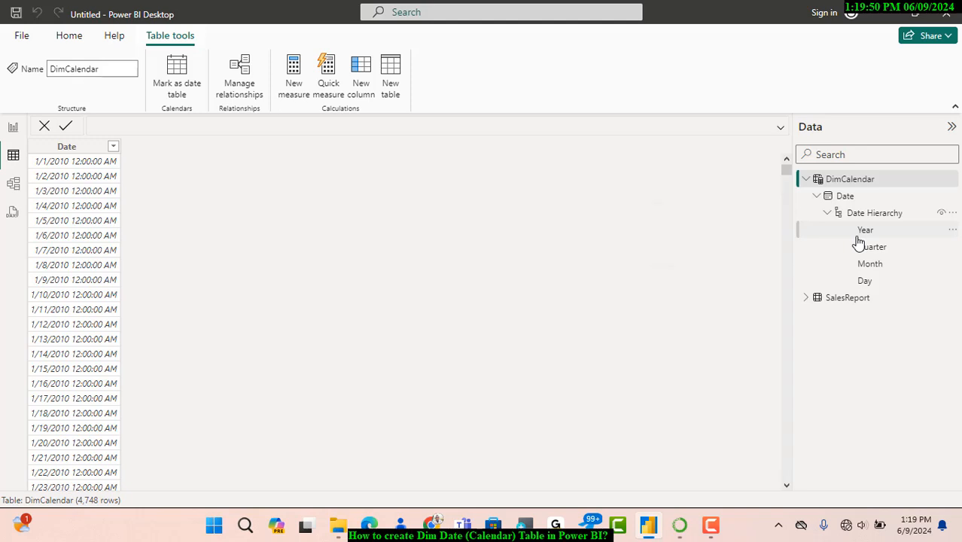
{"action": "mouse_move", "coordinate": [859, 243]}
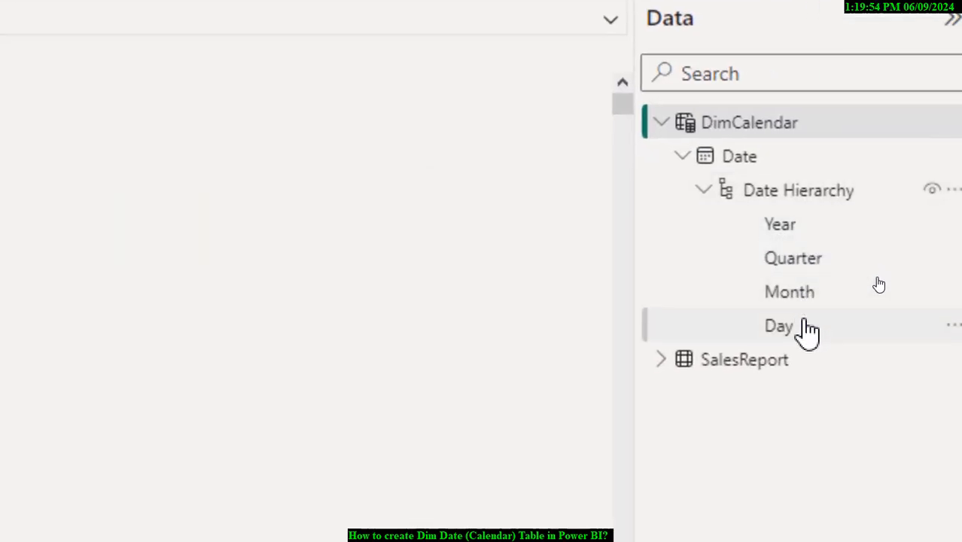
{"action": "mouse_move", "coordinate": [808, 331]}
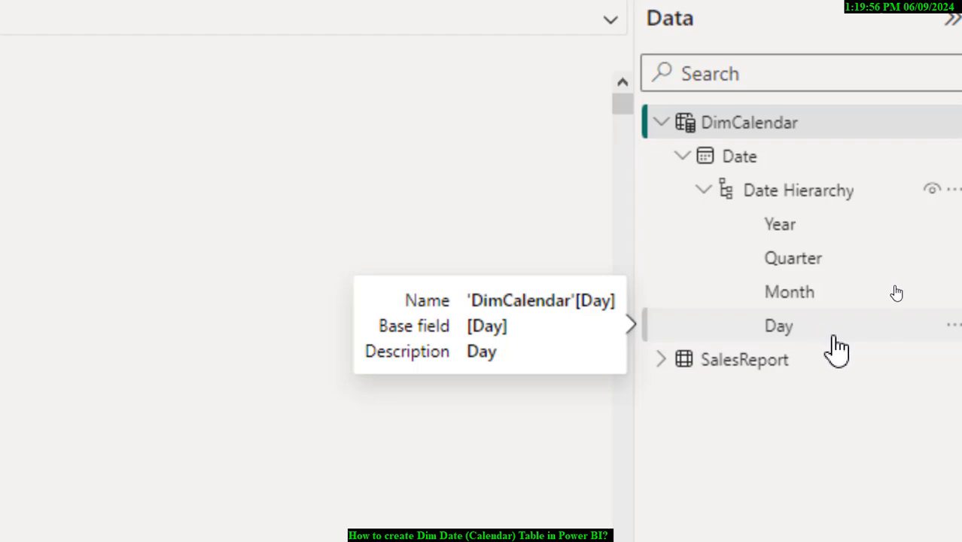
{"action": "mouse_move", "coordinate": [797, 299]}
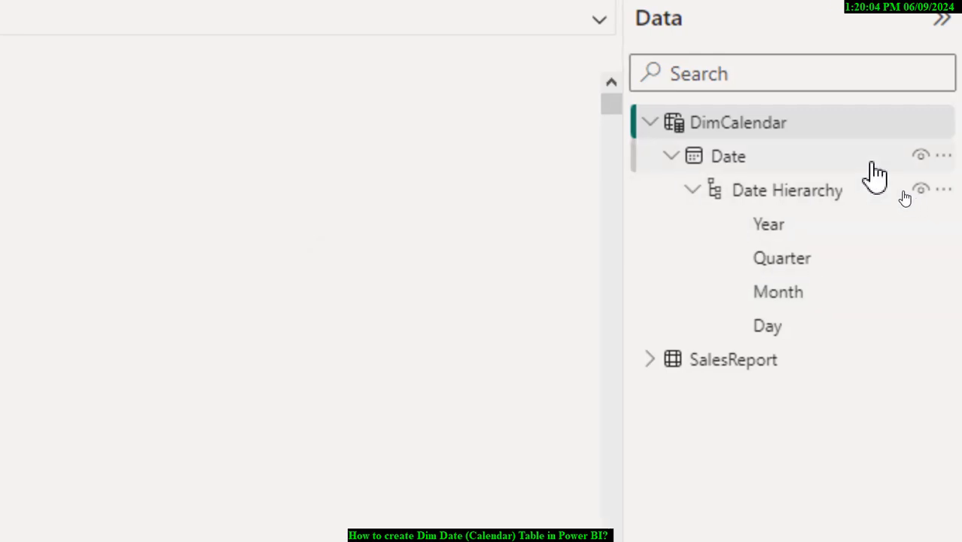
{"action": "mouse_move", "coordinate": [732, 133]}
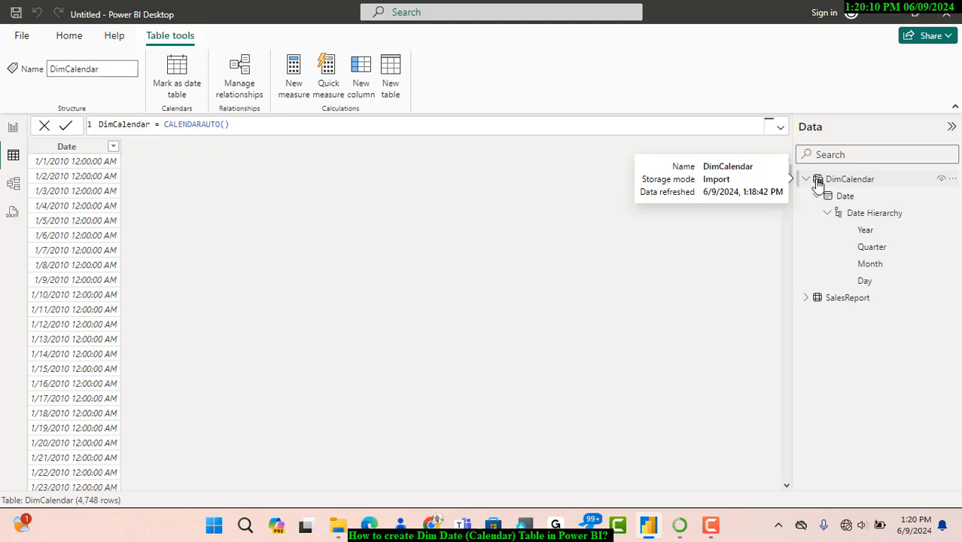
{"action": "left_click", "coordinate": [810, 180]}
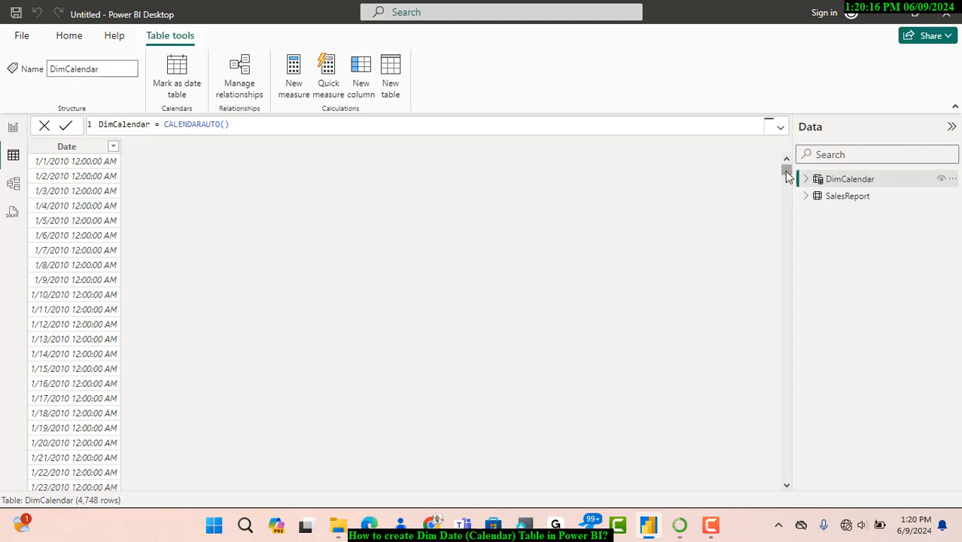
{"action": "left_click_drag", "start_coordinate": [786, 175], "coordinate": [747, 167]}
- Display the SalesReport data sorted by Order Date in descending order to examine the latest order dates
{"action": "left_click", "coordinate": [844, 198]}
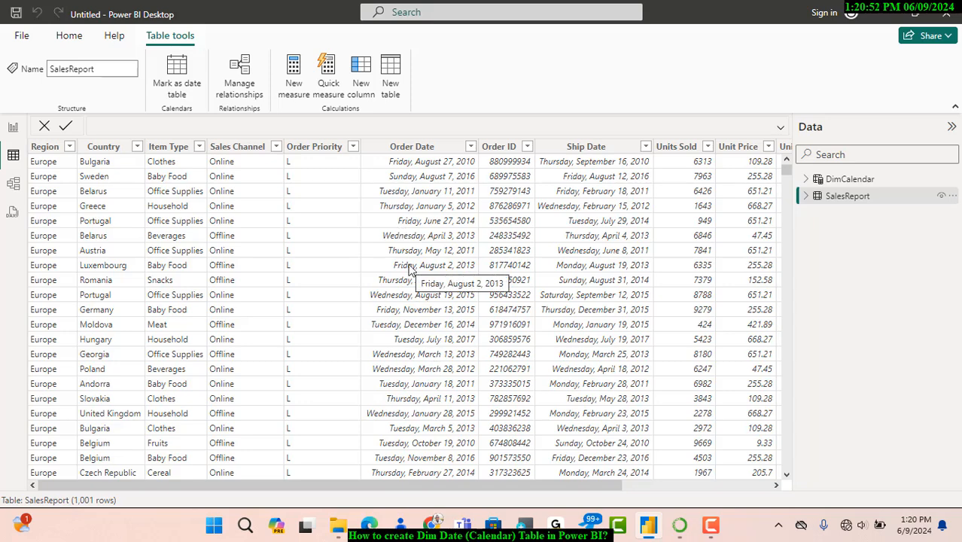
{"action": "left_click", "coordinate": [470, 148]}
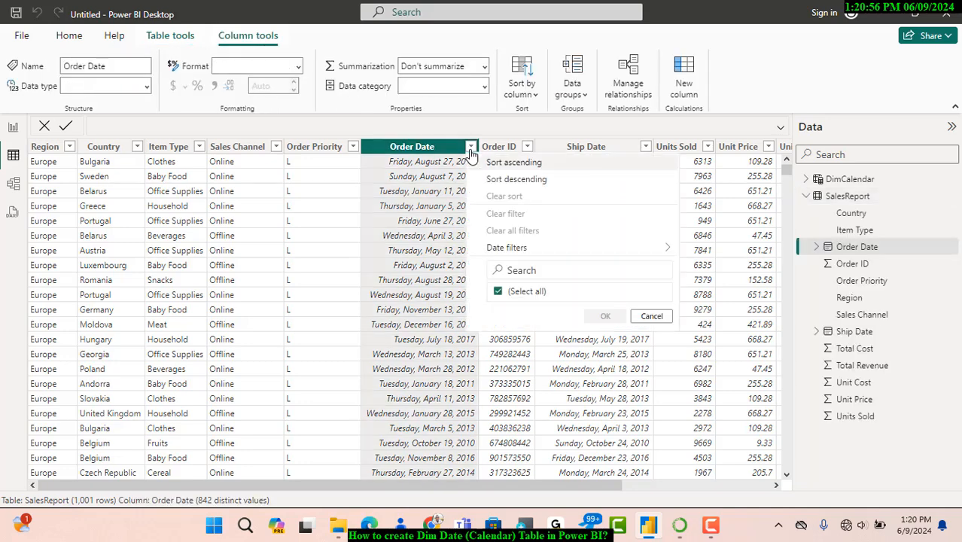
{"action": "left_click", "coordinate": [512, 181]}
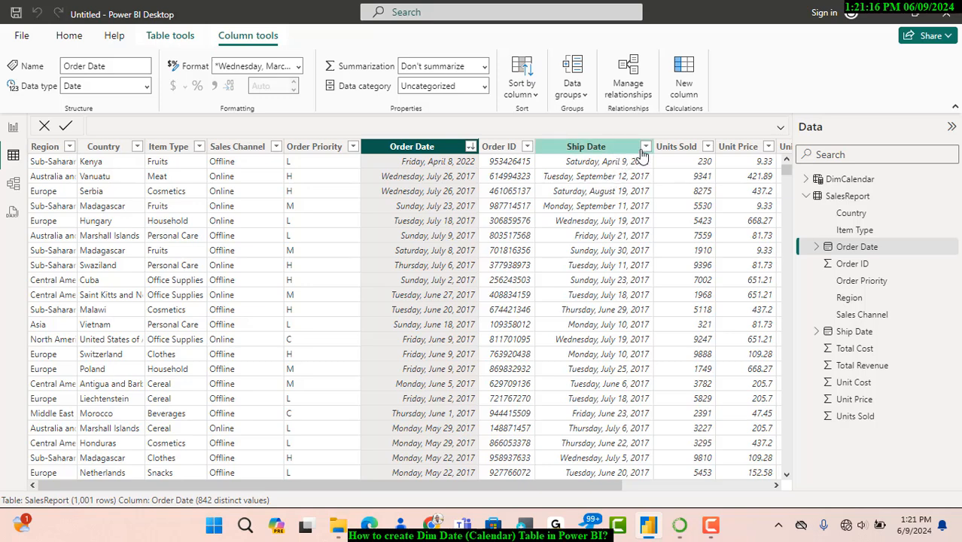
- Sort the SalesReport data by Ship Date in ascending order, look through the dates and return to the DimCalendar table
{"action": "left_click", "coordinate": [616, 148]}
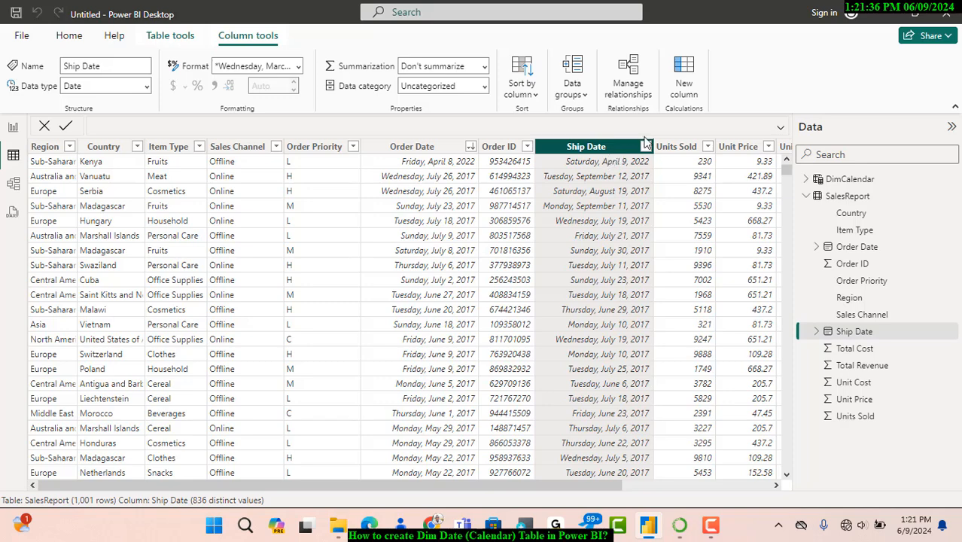
{"action": "left_click", "coordinate": [646, 147]}
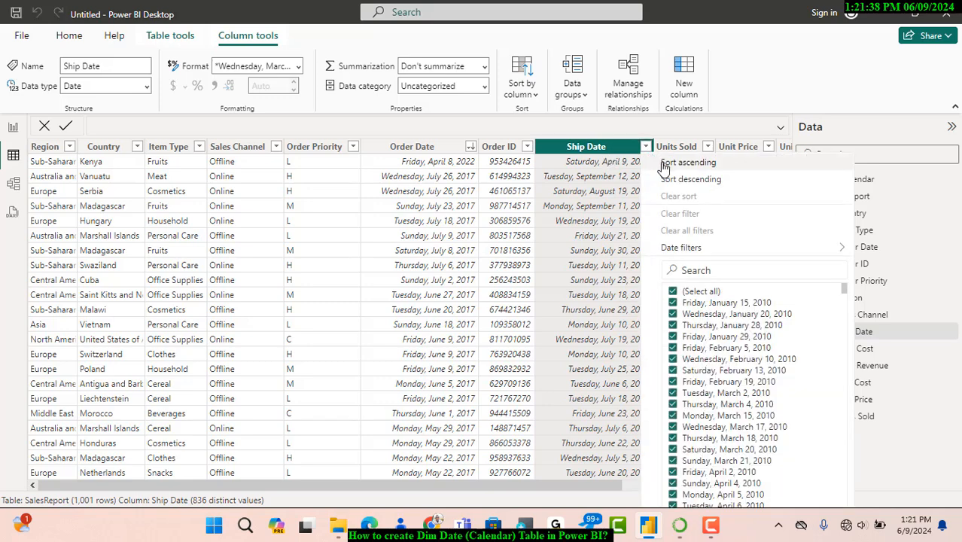
{"action": "left_click", "coordinate": [661, 164]}
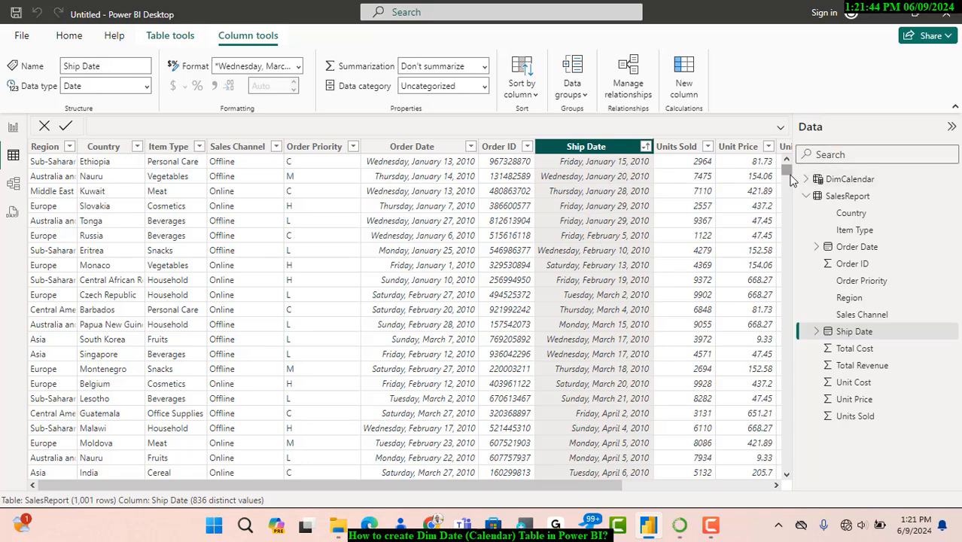
{"action": "left_click_drag", "start_coordinate": [786, 171], "coordinate": [800, 352]}
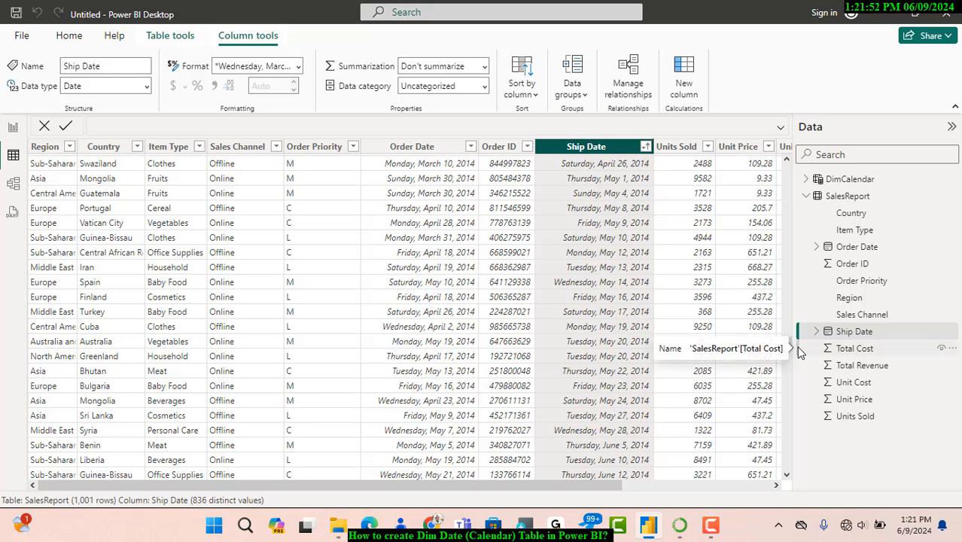
{"action": "left_click_drag", "start_coordinate": [801, 353], "coordinate": [801, 358]}
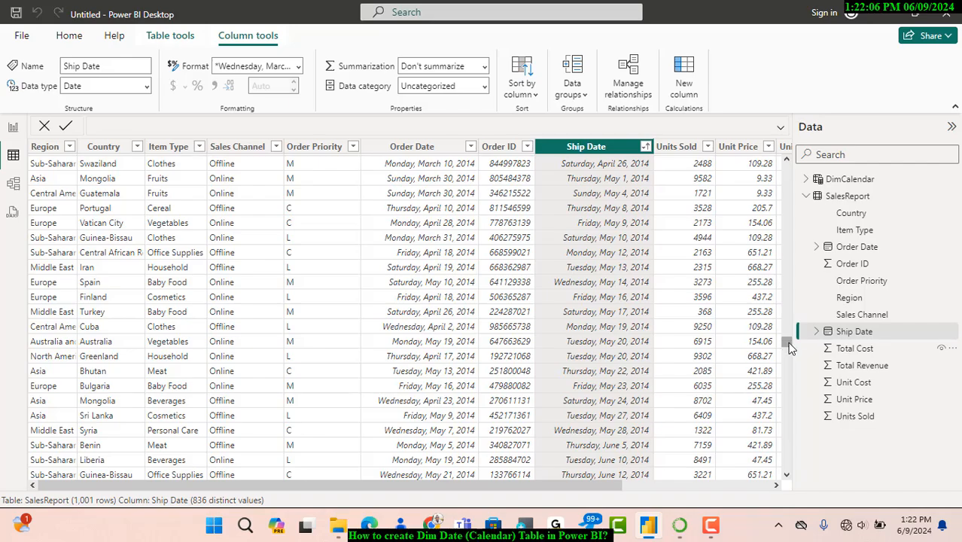
{"action": "left_click_drag", "start_coordinate": [785, 344], "coordinate": [765, 166]}
{"action": "left_click", "coordinate": [765, 165]}
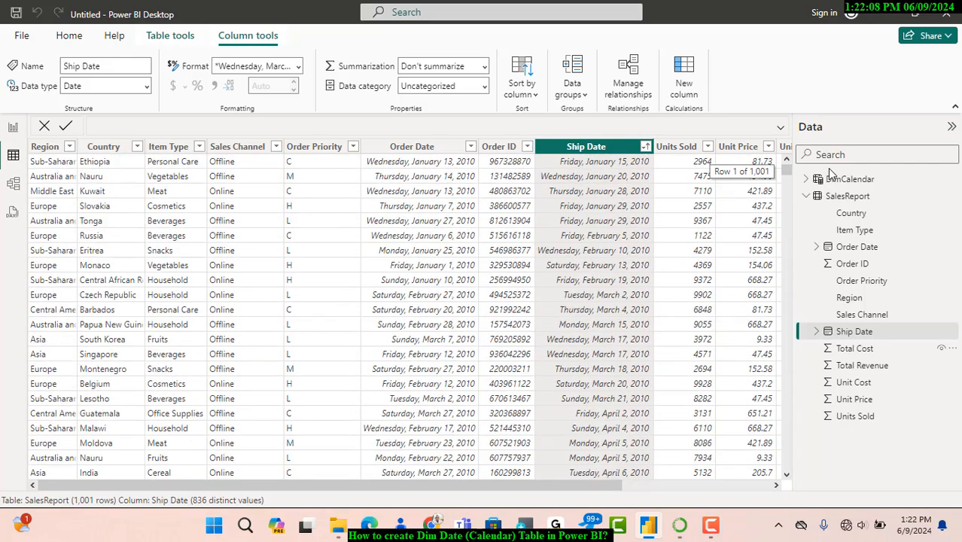
{"action": "left_click", "coordinate": [845, 181]}
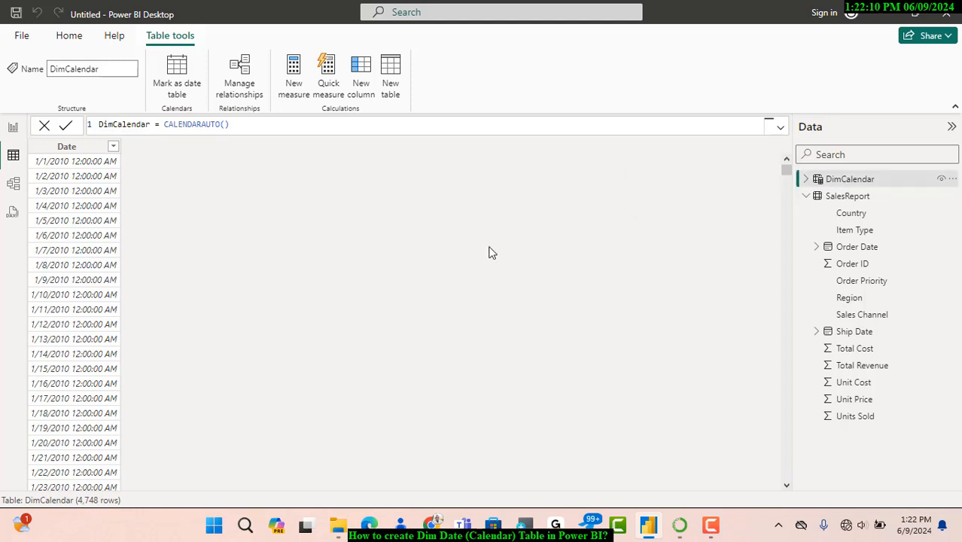